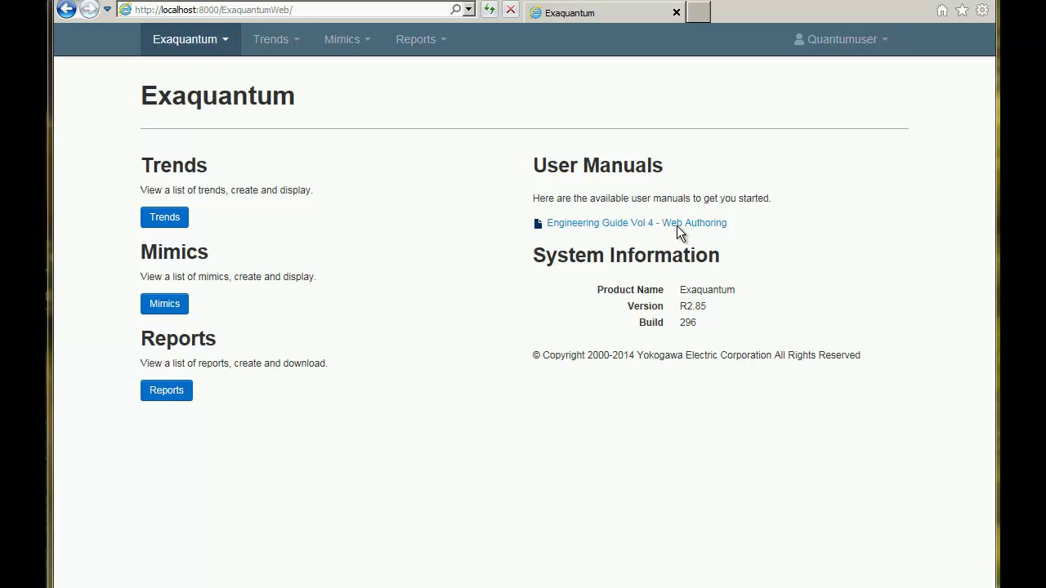
# Step: Check that the Trends List is empty, then start a New Trend to reach the Tag Selector
pyautogui.click(295, 43)
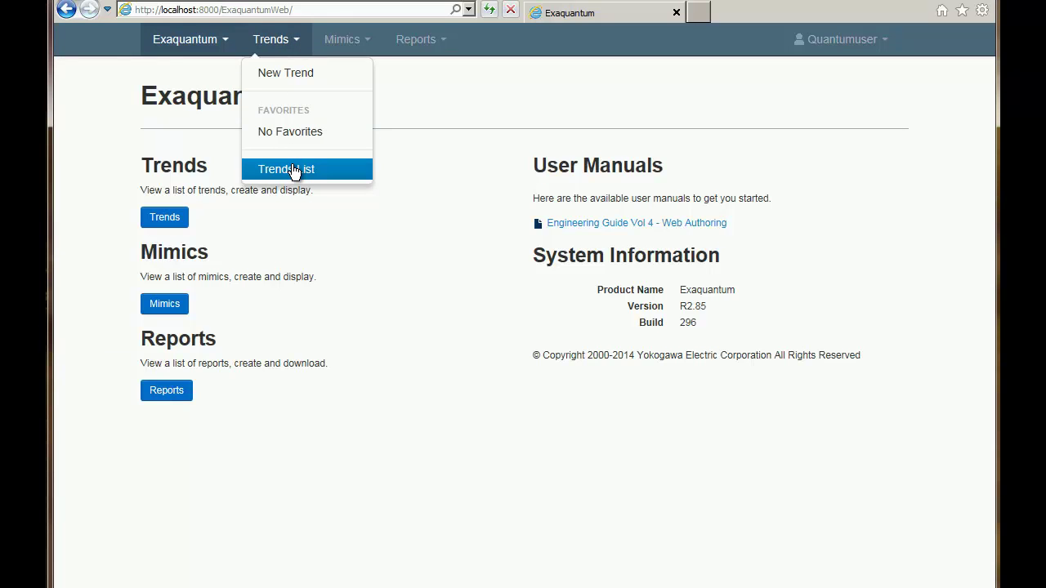
pyautogui.click(399, 232)
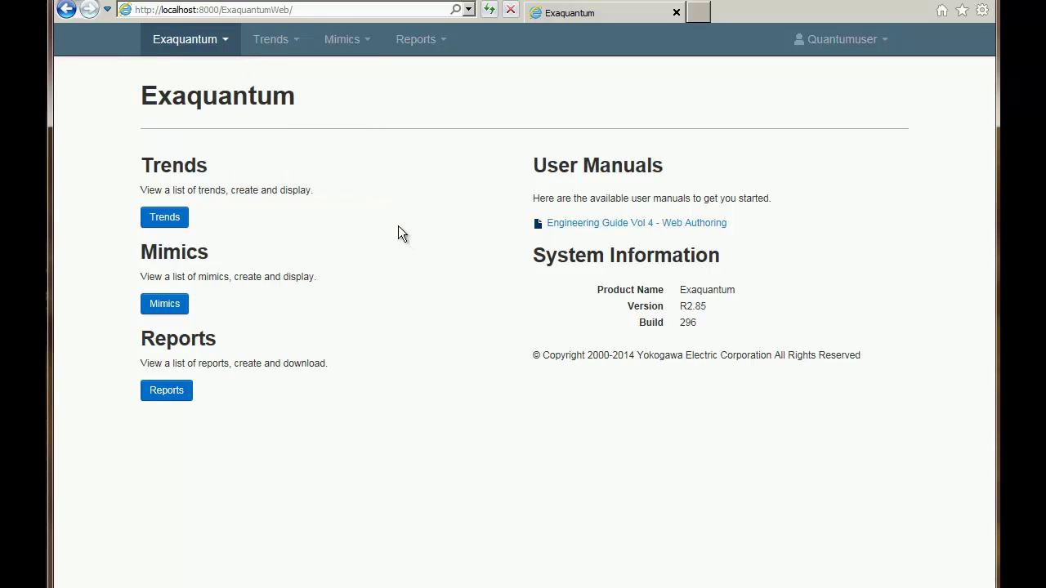
pyautogui.click(163, 218)
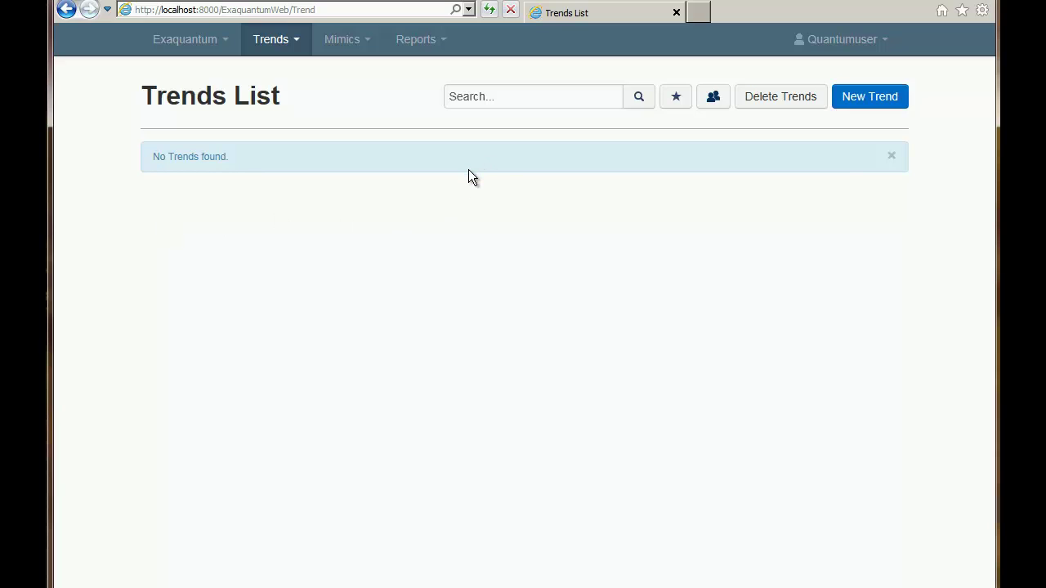
pyautogui.click(874, 98)
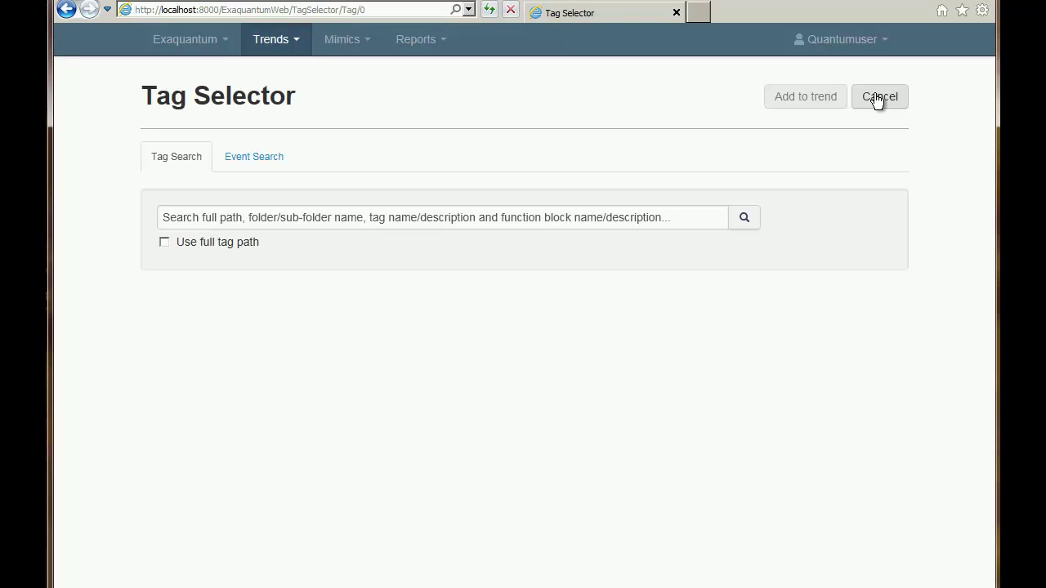
# Step: Search the Tag Selector for tags matching 1FIC1101
pyautogui.click(273, 218)
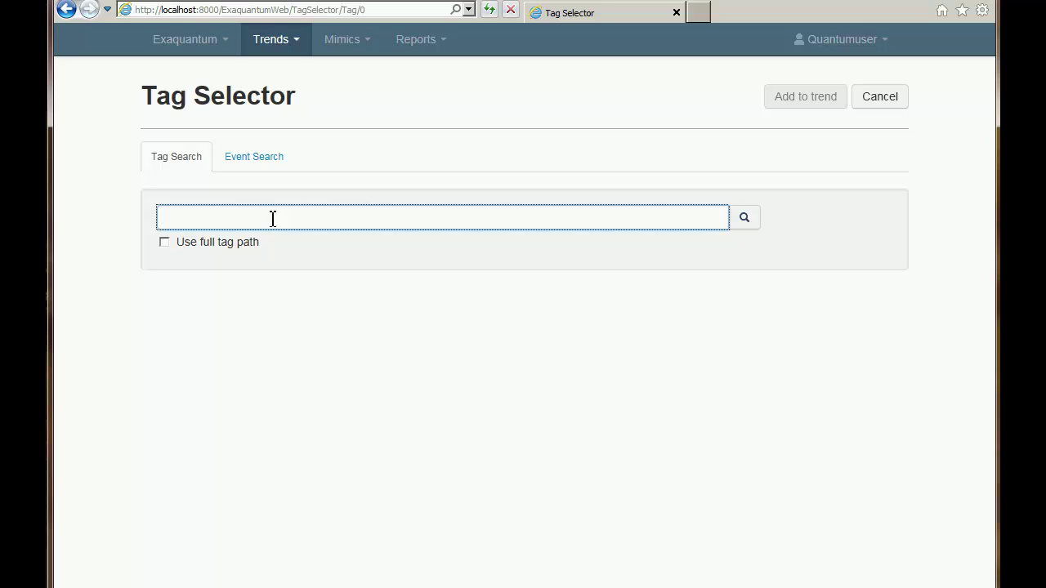
pyautogui.write('1FIC1101')
pyautogui.press('Return')
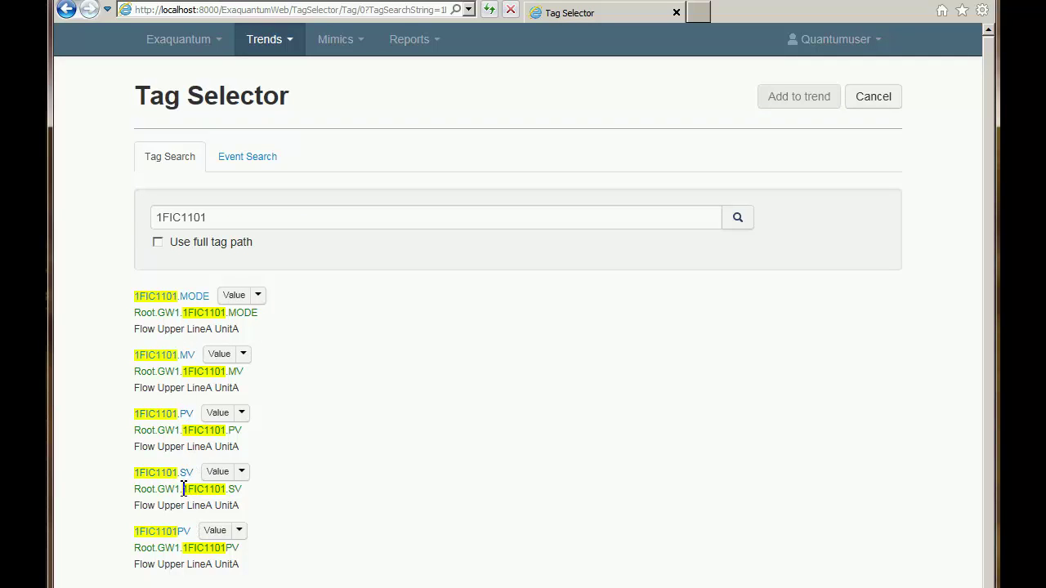
# Step: Choose 1FIC1101.PV and 1FIC1101.SV, drop the extra 1FIC1101PV, and add them to the trend
pyautogui.click(184, 415)
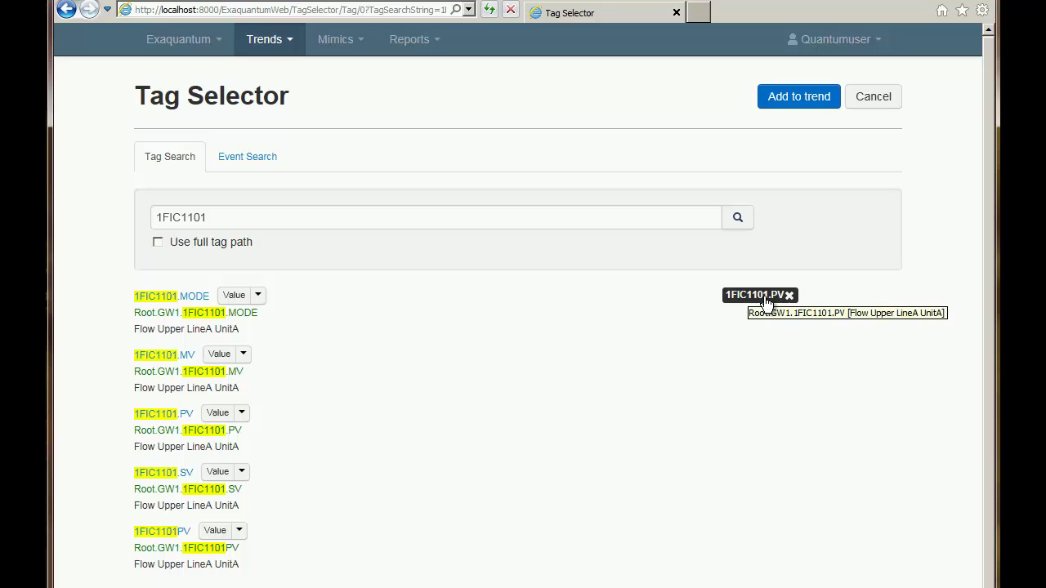
pyautogui.click(173, 473)
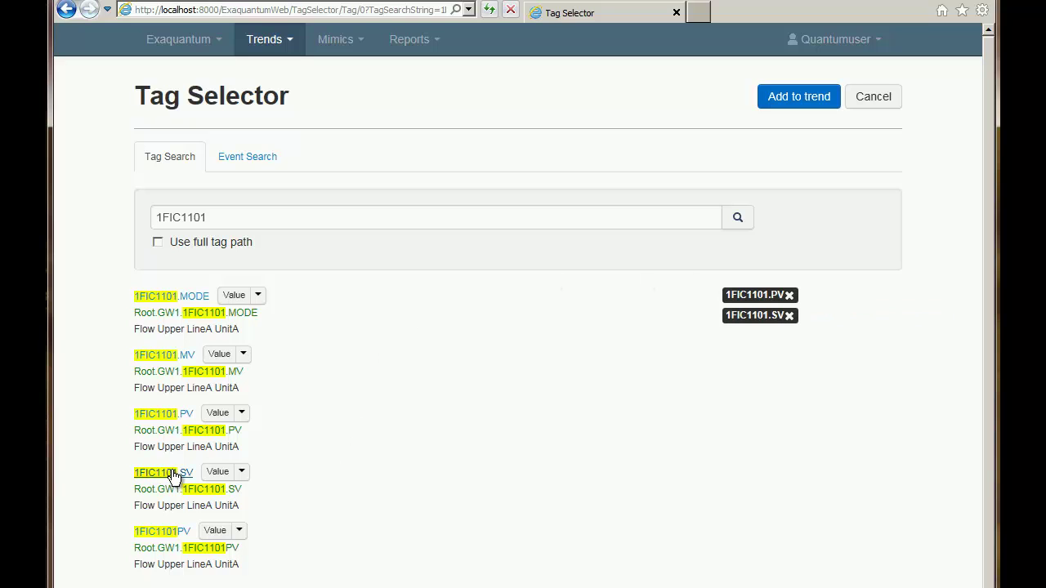
pyautogui.click(174, 531)
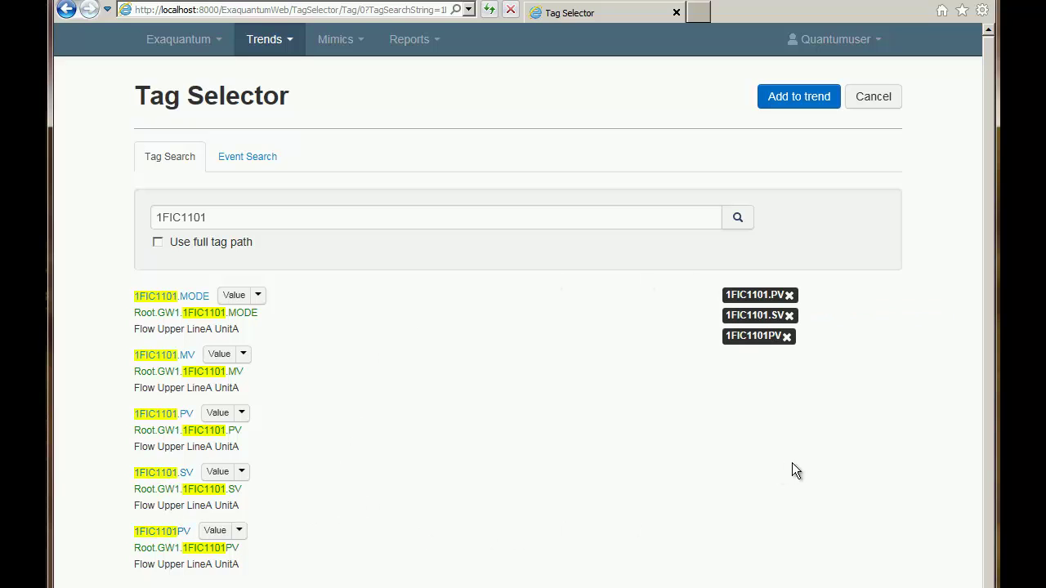
pyautogui.click(787, 337)
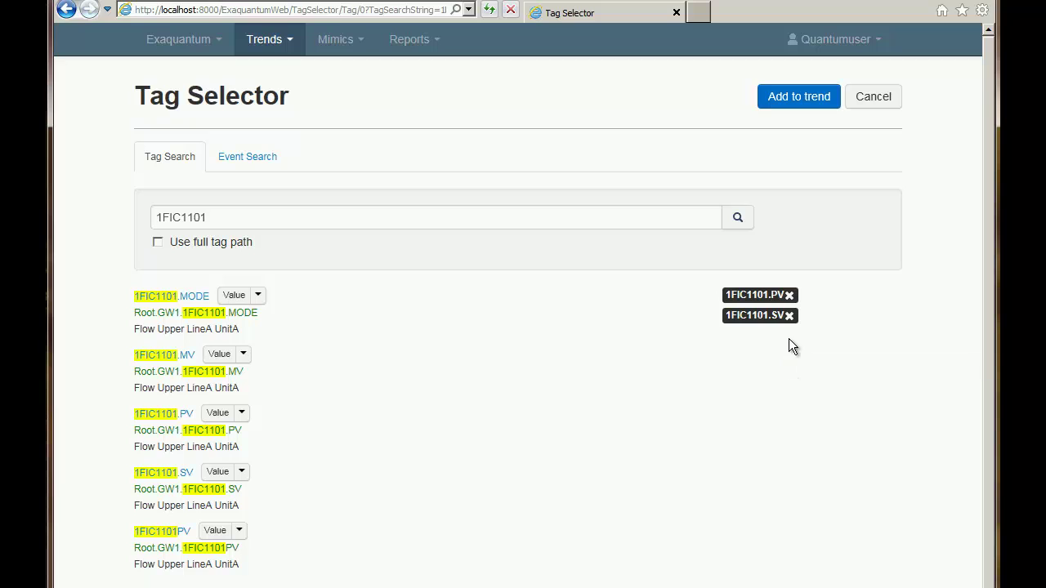
pyautogui.click(798, 98)
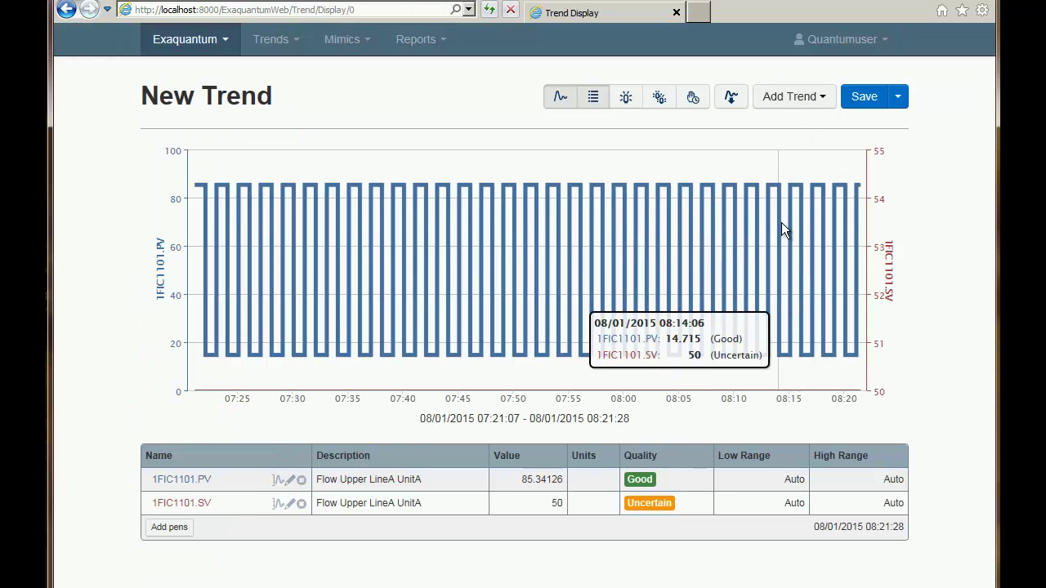
# Step: Pin the time cursor at 08:02, then hide and re-show the 1FIC1101.PV pen
pyautogui.click(648, 236)
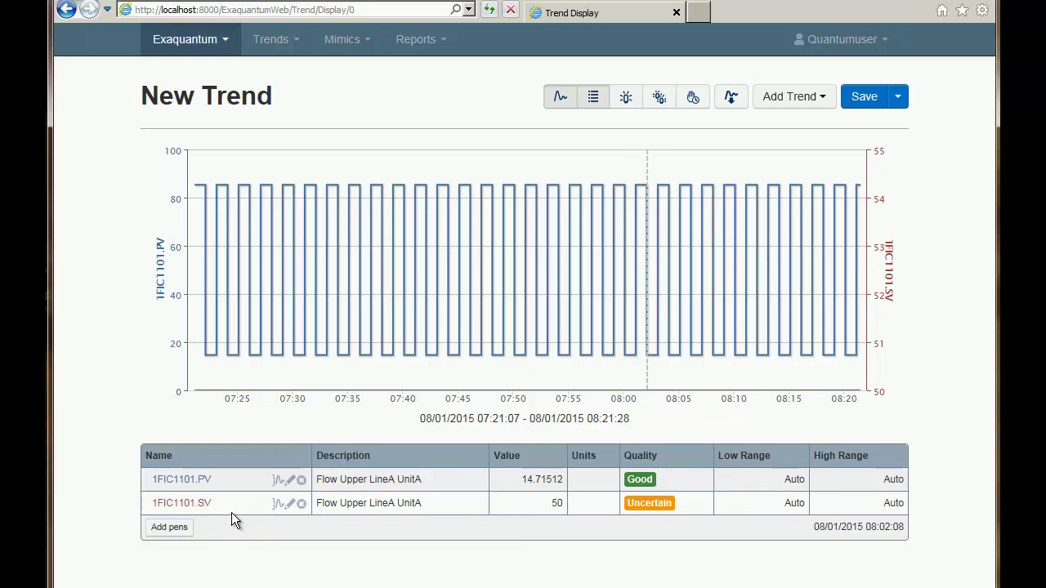
pyautogui.click(183, 482)
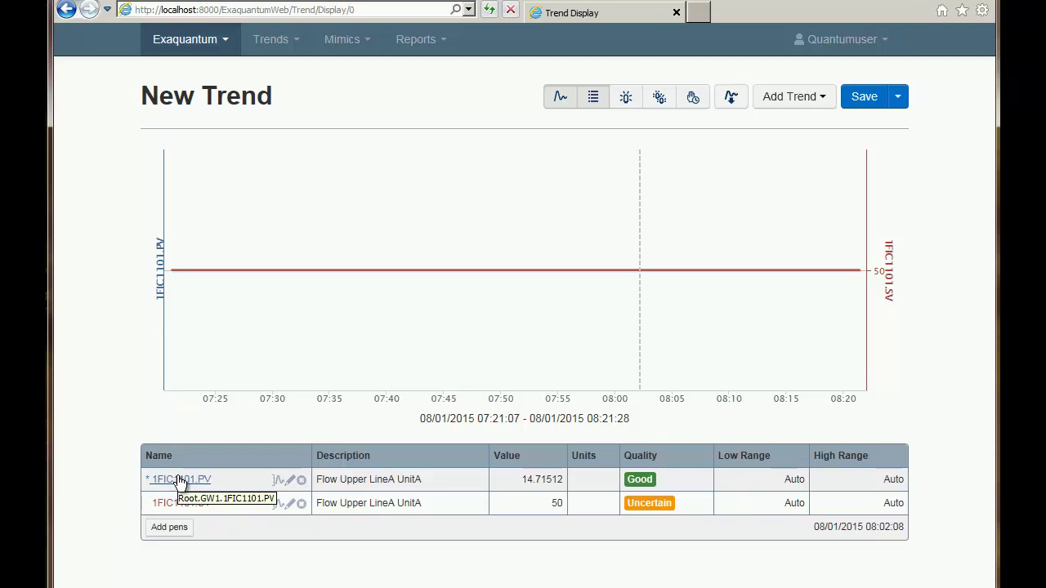
pyautogui.click(180, 480)
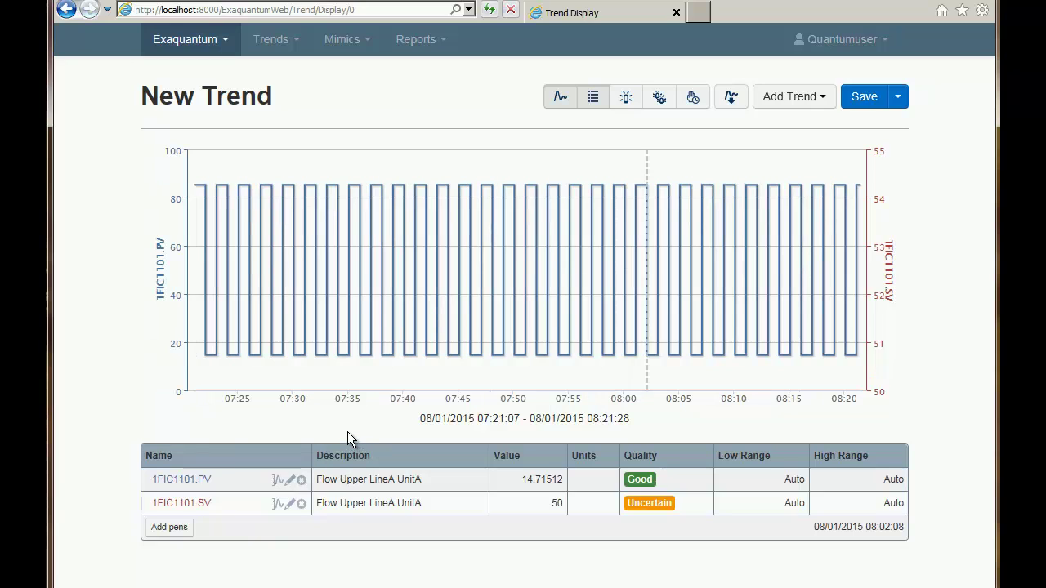
# Step: Make the 1FIC1101.SV pen light blue-grey with a fixed 48–52 axis range instead of auto-scale
pyautogui.click(292, 504)
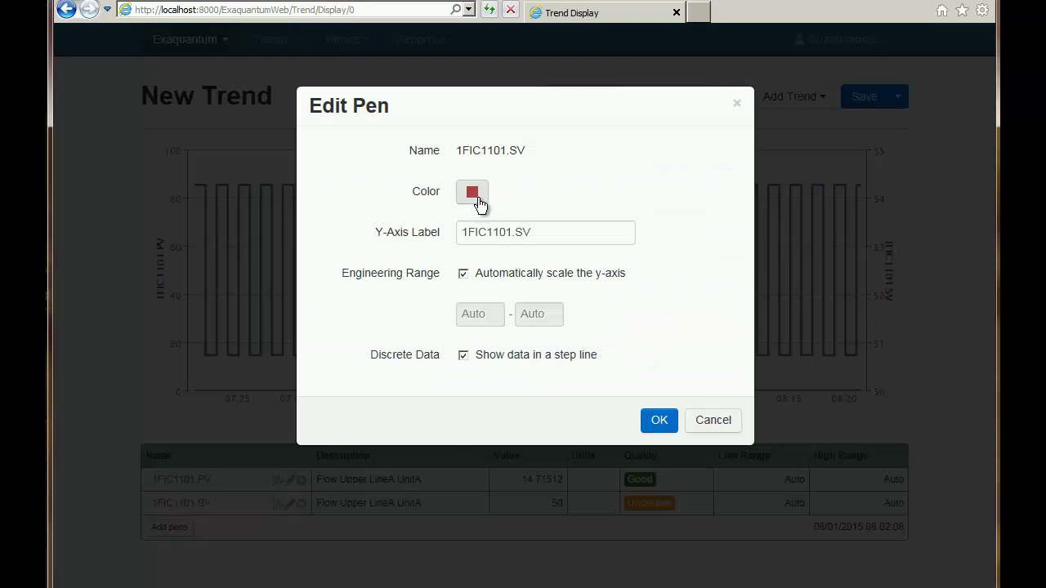
pyautogui.click(477, 199)
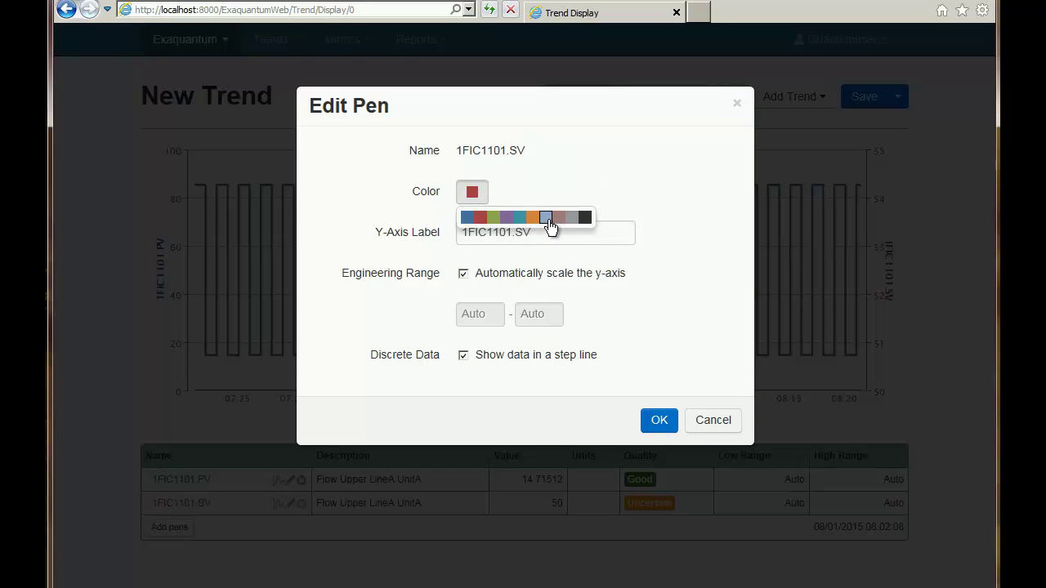
pyautogui.click(546, 217)
pyautogui.click(543, 232)
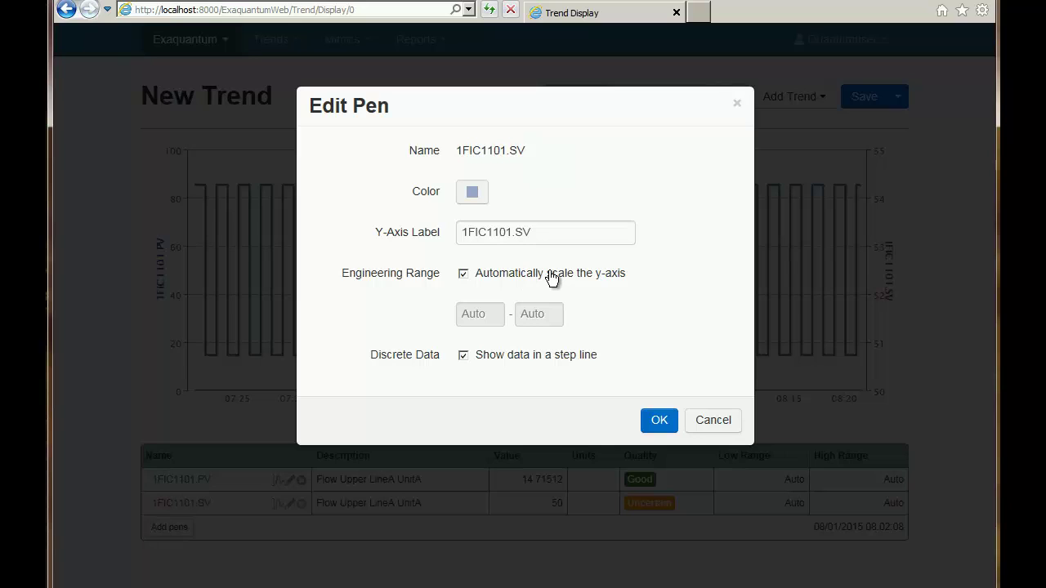
pyautogui.click(462, 275)
pyautogui.click(479, 312)
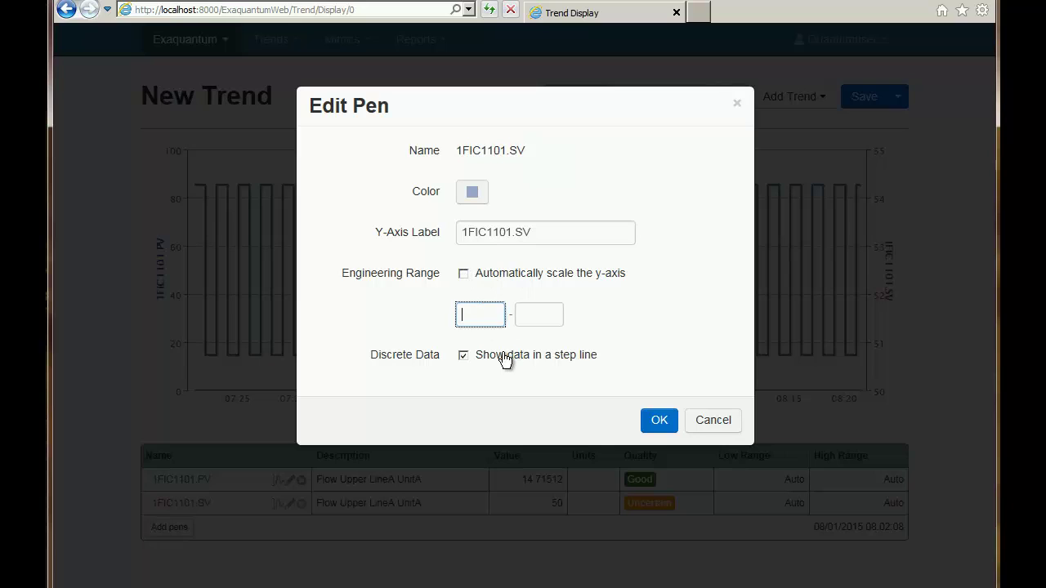
pyautogui.write('48')
pyautogui.click(545, 313)
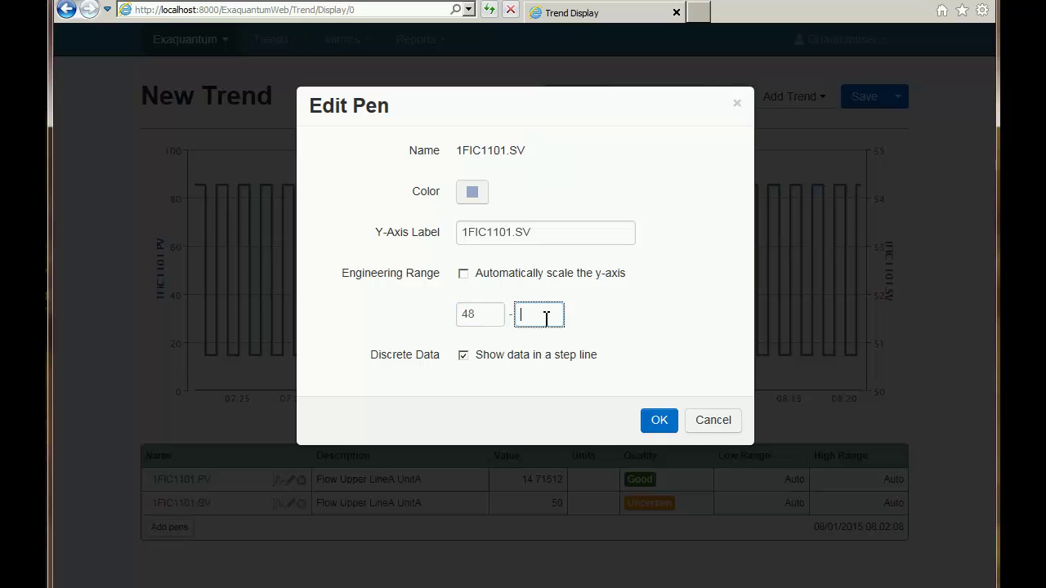
pyautogui.write('52')
pyautogui.click(658, 420)
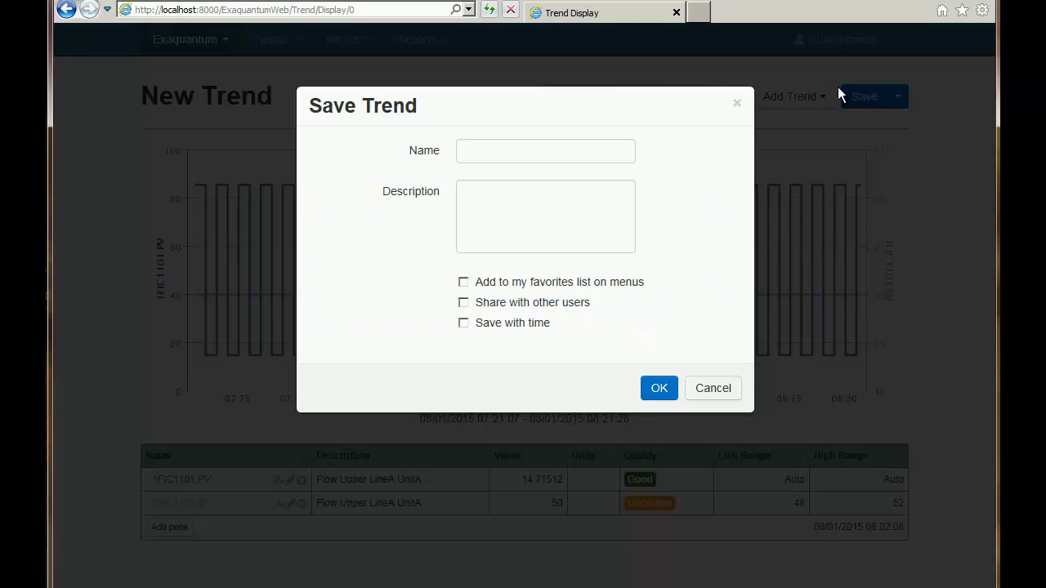
# Step: Save the trend under the name 'First Trend' with the description '1FIC1101'
pyautogui.click(510, 150)
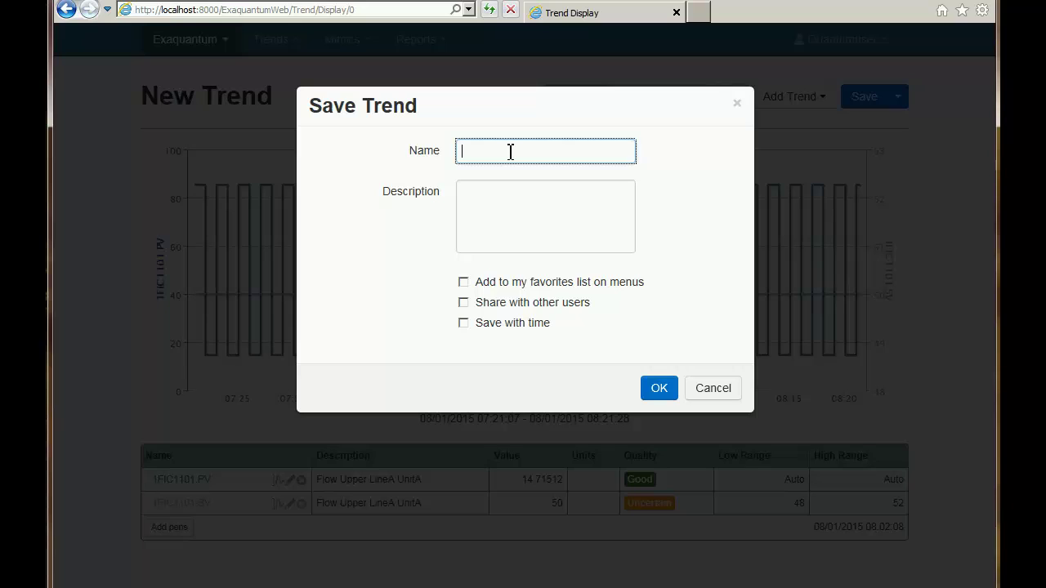
pyautogui.write('First Trend')
pyautogui.click(504, 198)
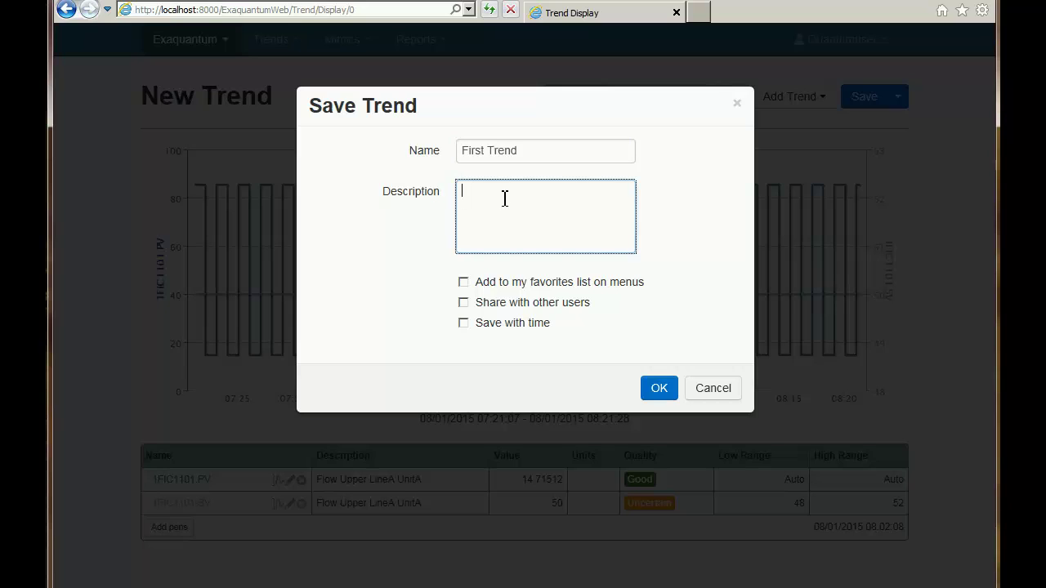
pyautogui.write('1FIC1101')
pyautogui.click(659, 391)
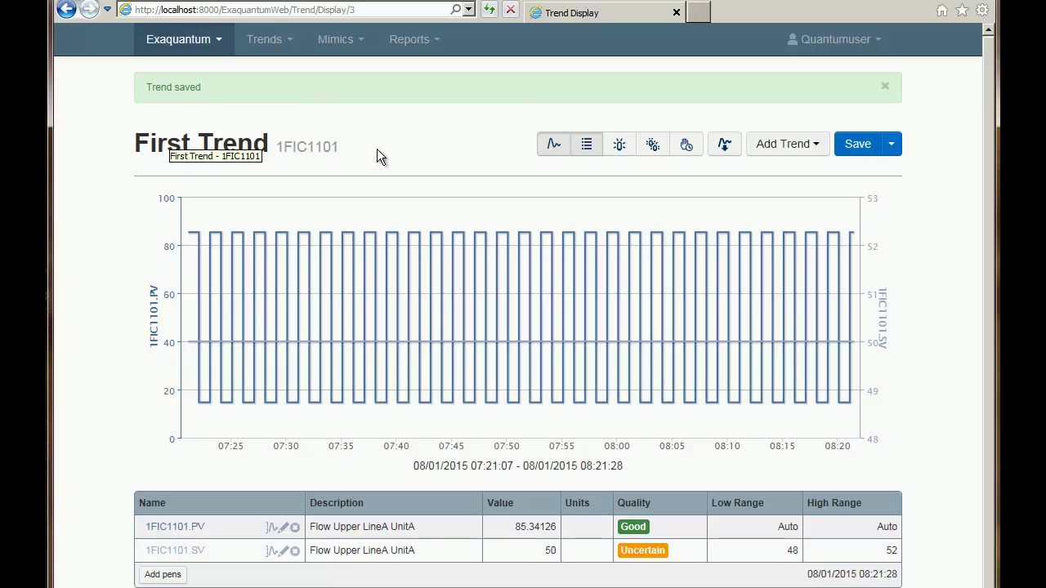
# Step: Open First Trend from the Trends List
pyautogui.click(292, 42)
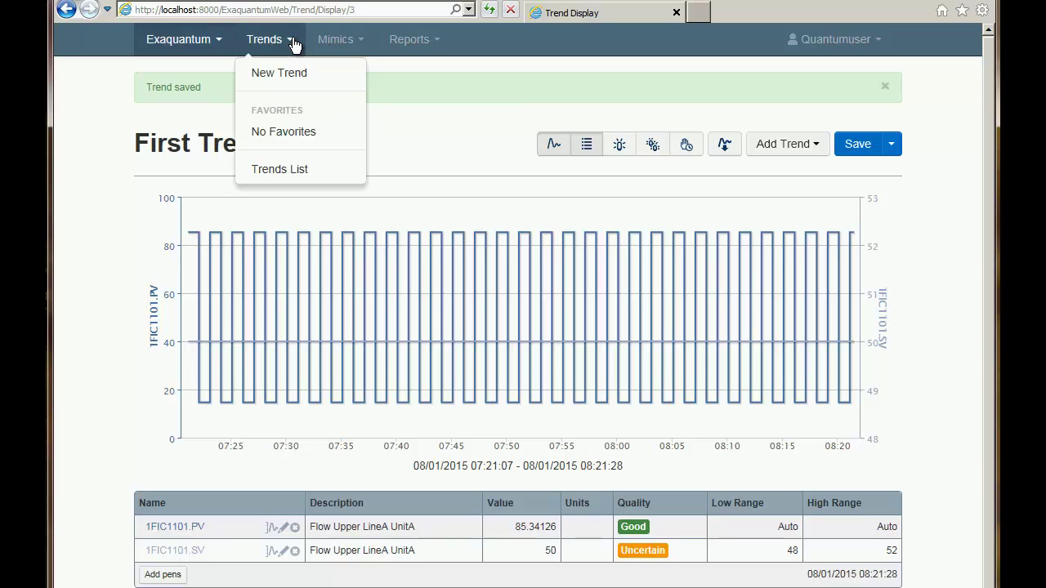
pyautogui.click(290, 177)
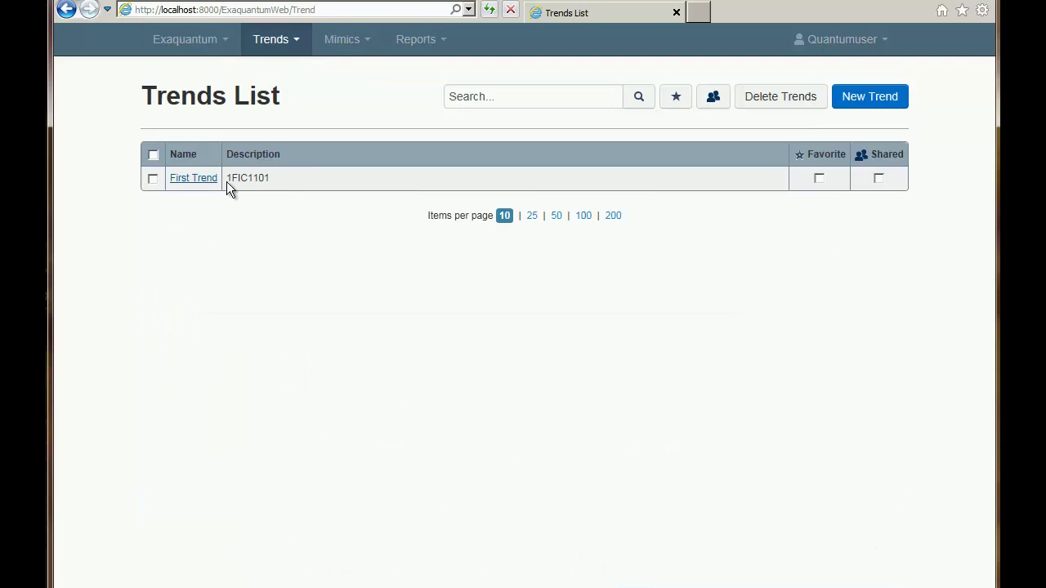
pyautogui.click(189, 179)
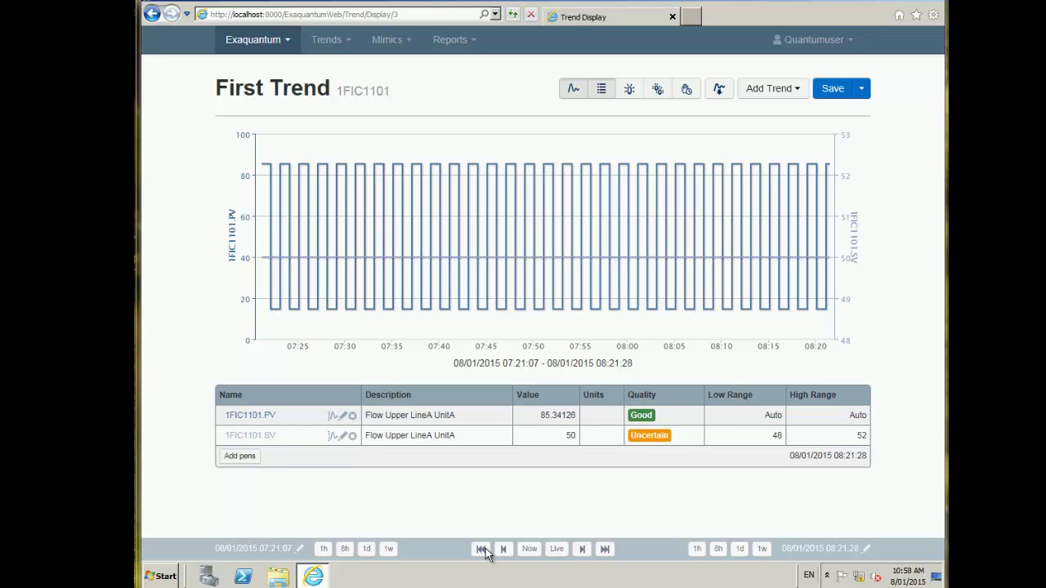
# Step: Switch the chart range to 8h and back to 1h, then bring up Time Settings
pyautogui.click(344, 551)
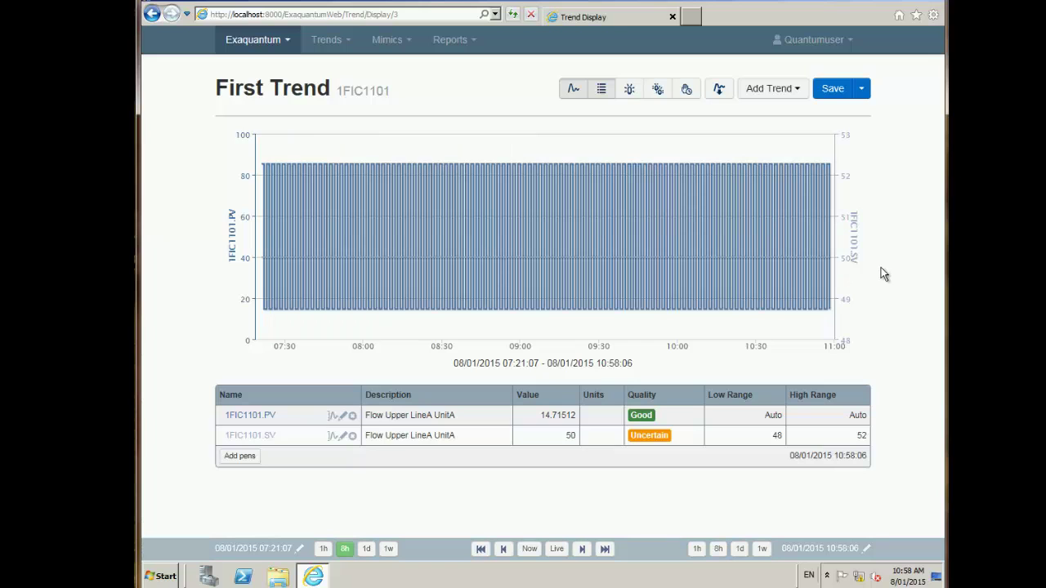
pyautogui.click(324, 549)
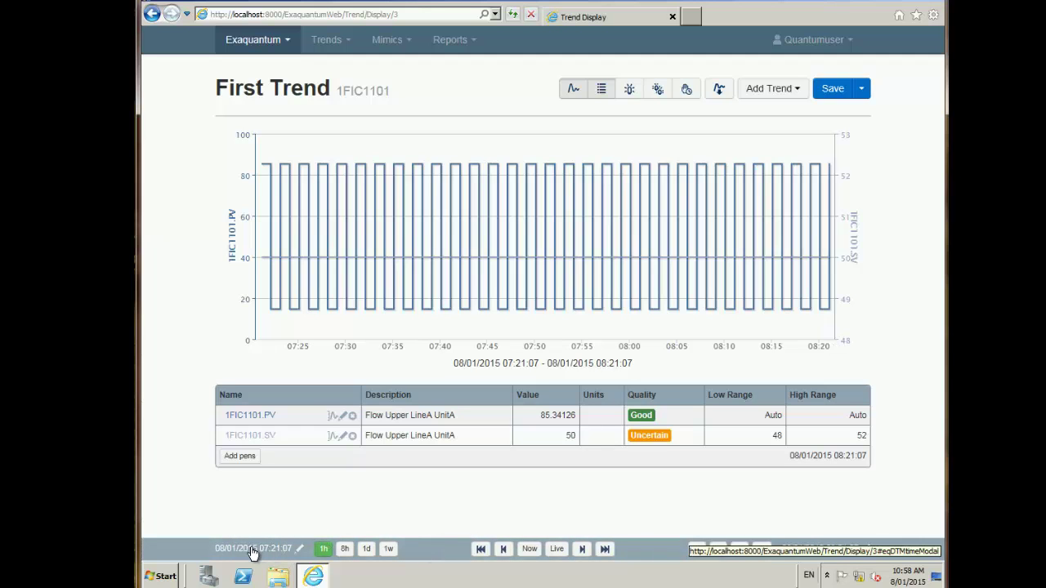
pyautogui.click(253, 551)
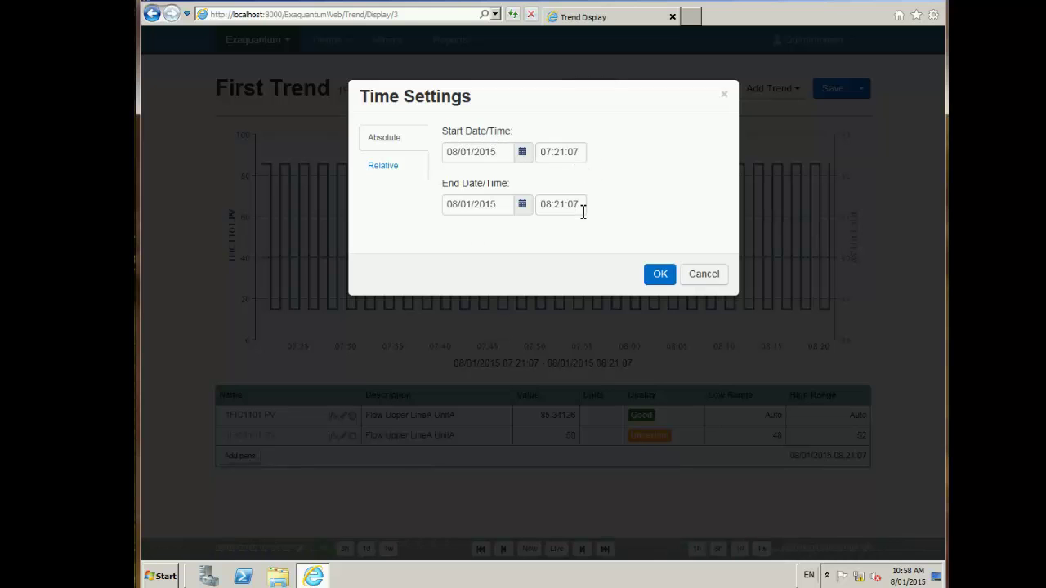
# Step: Set a relative time range from Now - 1 Hours to Now
pyautogui.click(383, 168)
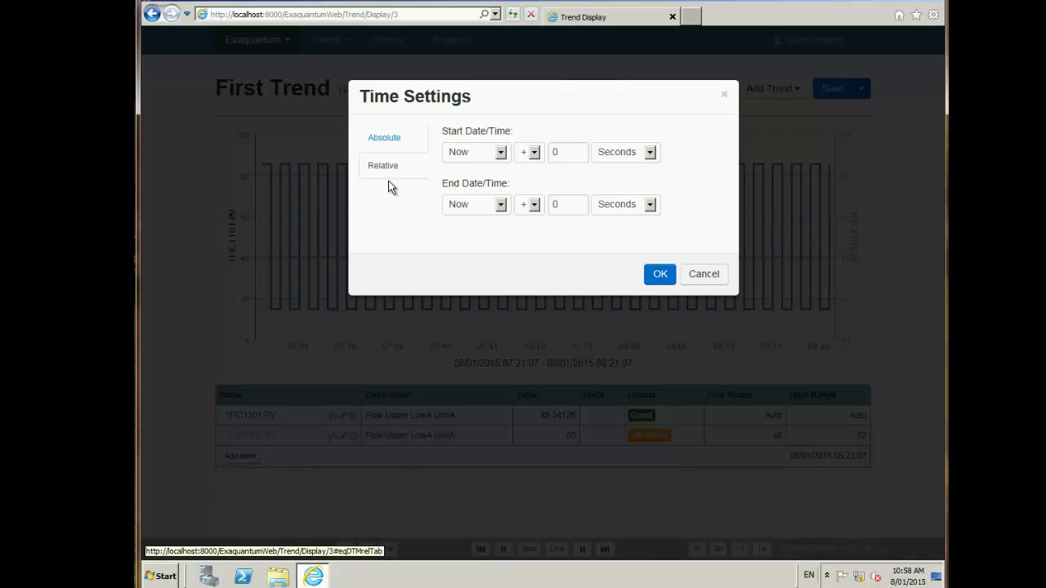
pyautogui.click(535, 154)
pyautogui.click(537, 178)
pyautogui.click(570, 156)
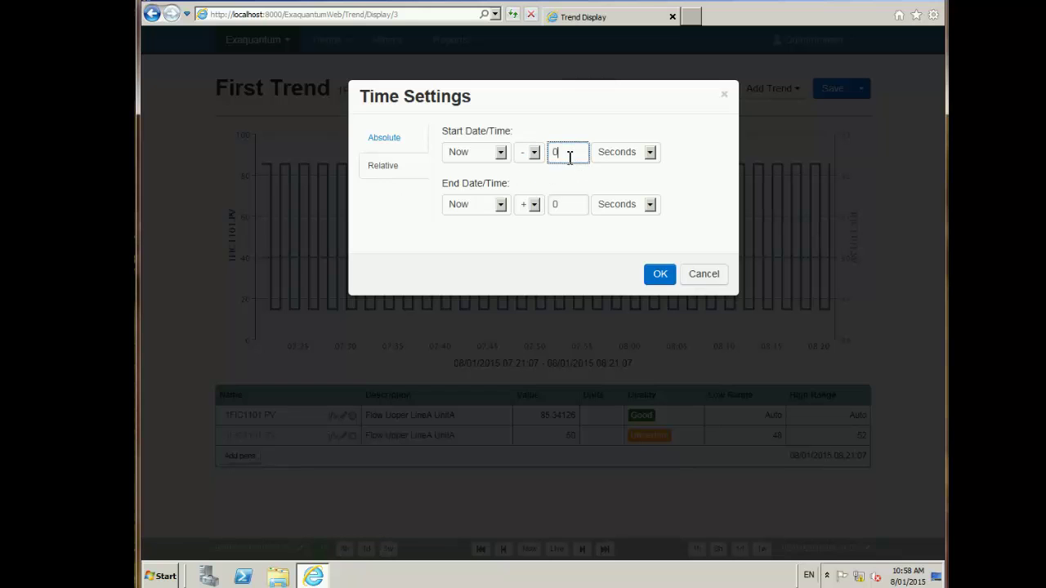
pyautogui.press('BackSpace')
pyautogui.write('1')
pyautogui.click(650, 153)
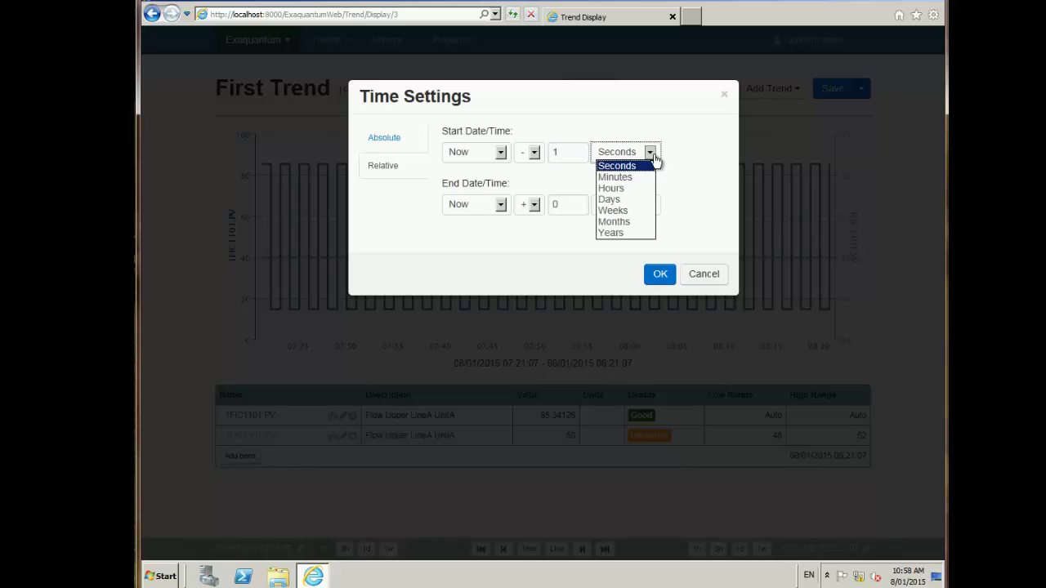
pyautogui.click(622, 189)
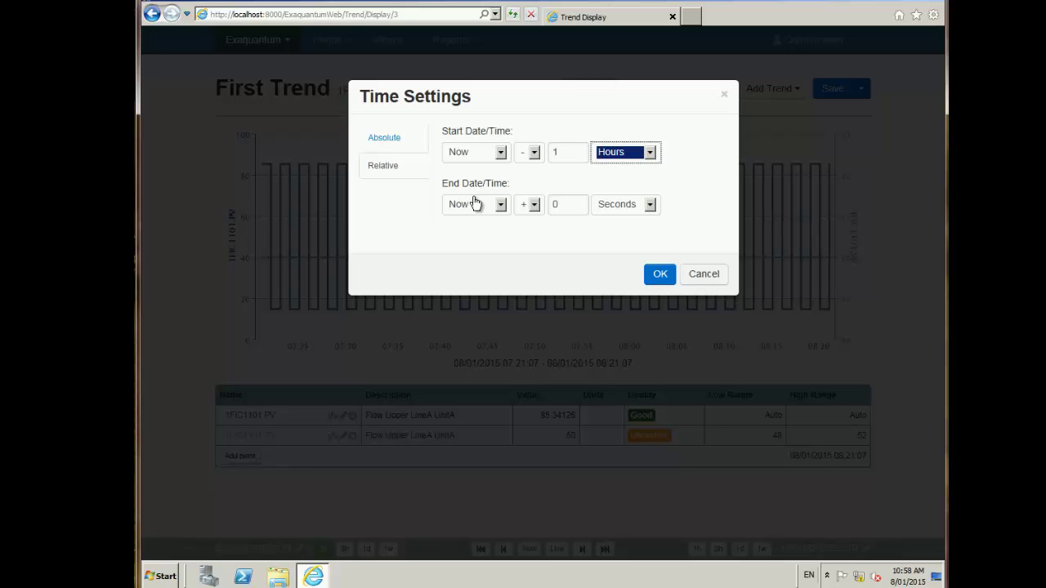
pyautogui.click(659, 273)
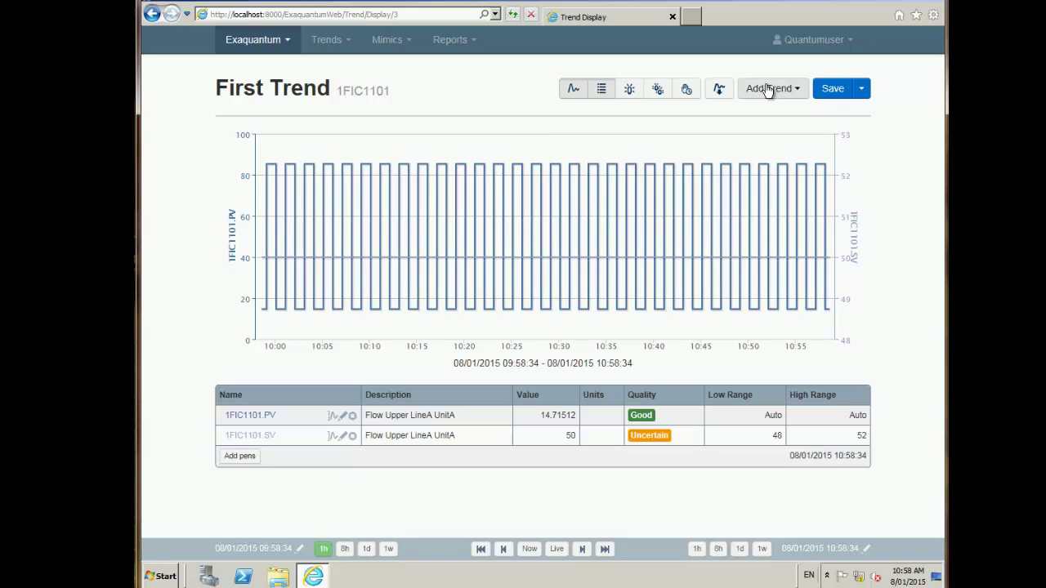
pyautogui.click(719, 90)
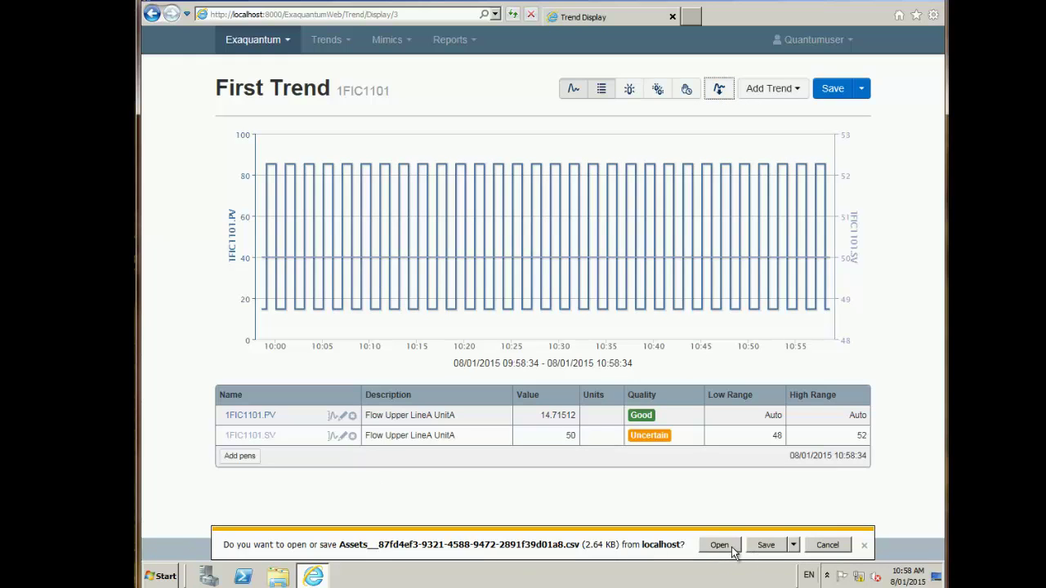
pyautogui.click(827, 547)
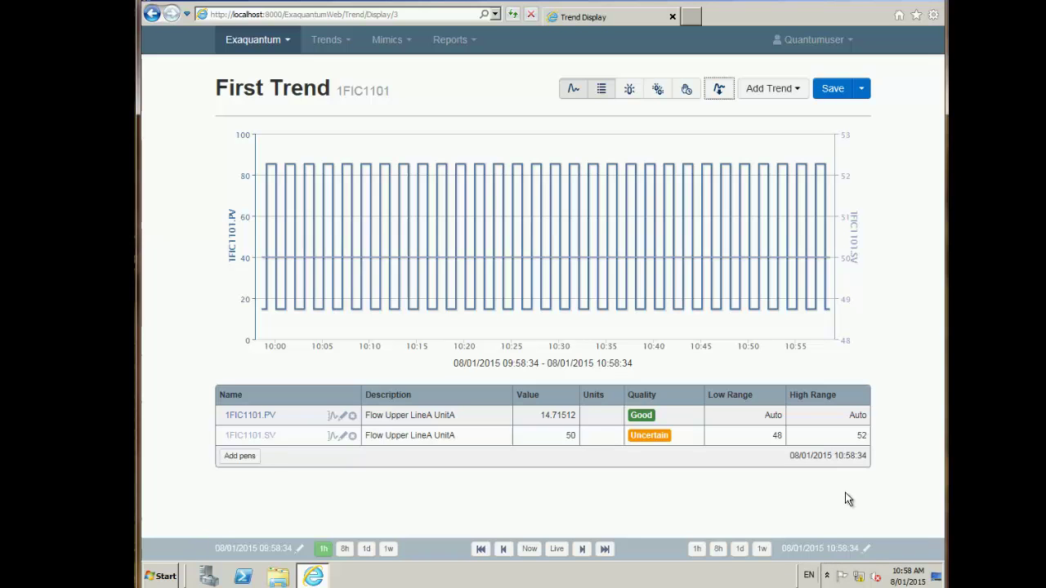
# Step: Re-save First Trend, accepting its existing name in the Save Trend dialog
pyautogui.click(827, 92)
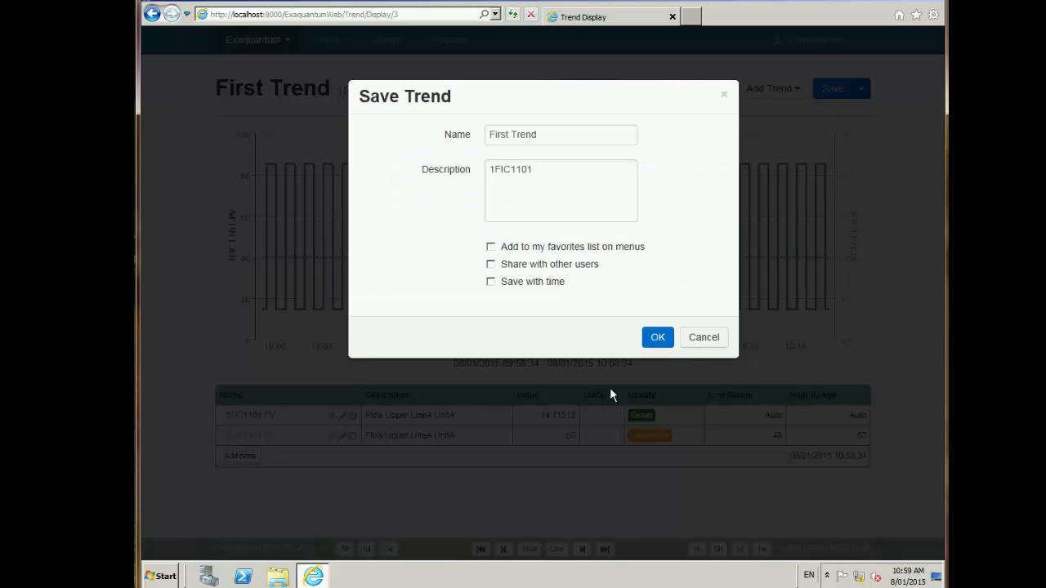
pyautogui.click(659, 337)
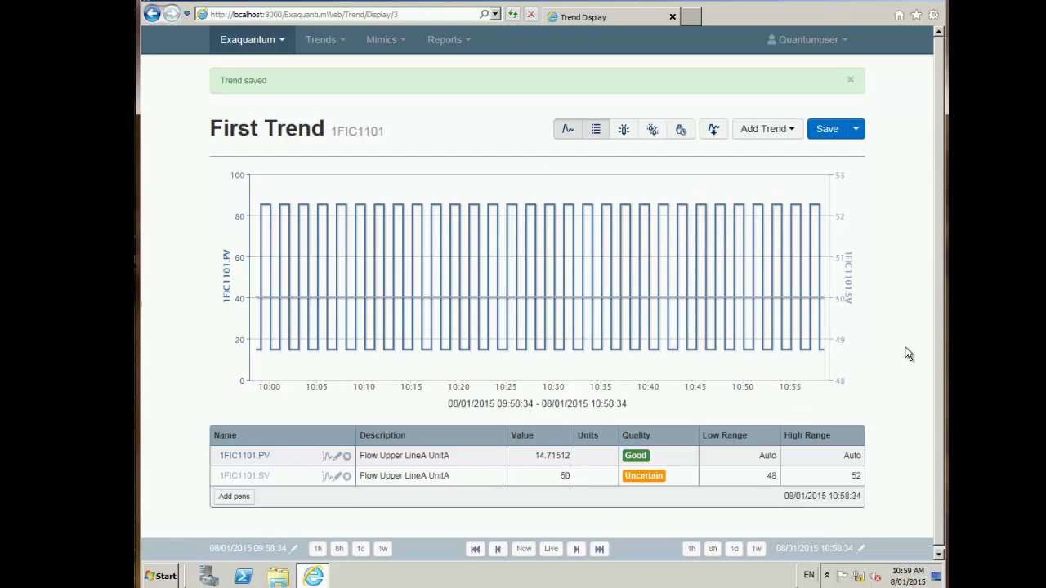
pyautogui.click(623, 131)
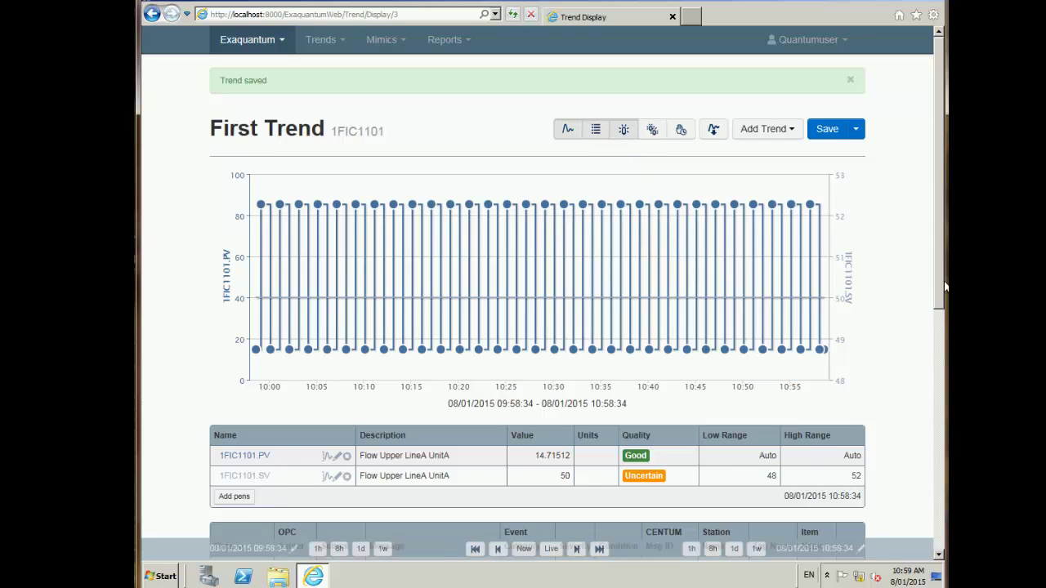
pyautogui.moveTo(942, 283); pyautogui.dragTo(936, 393)
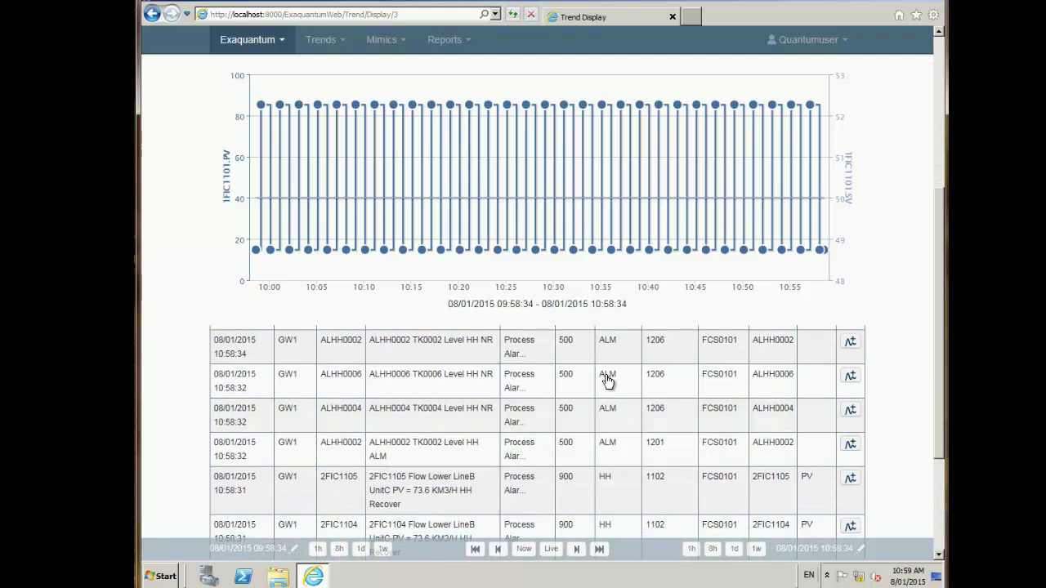
pyautogui.moveTo(941, 415); pyautogui.dragTo(932, 523)
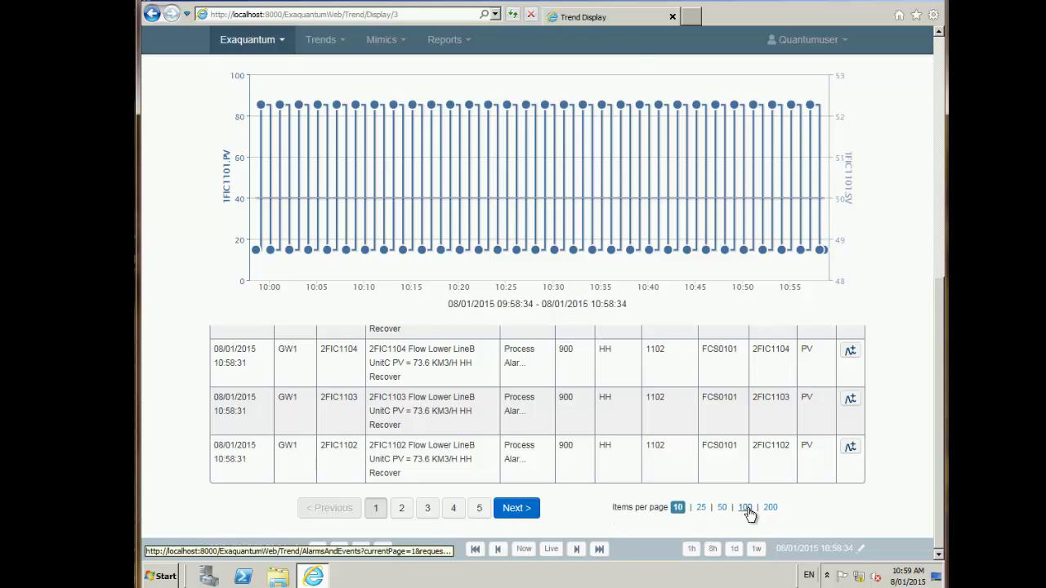
pyautogui.moveTo(936, 357); pyautogui.dragTo(938, 49)
pyautogui.click(623, 132)
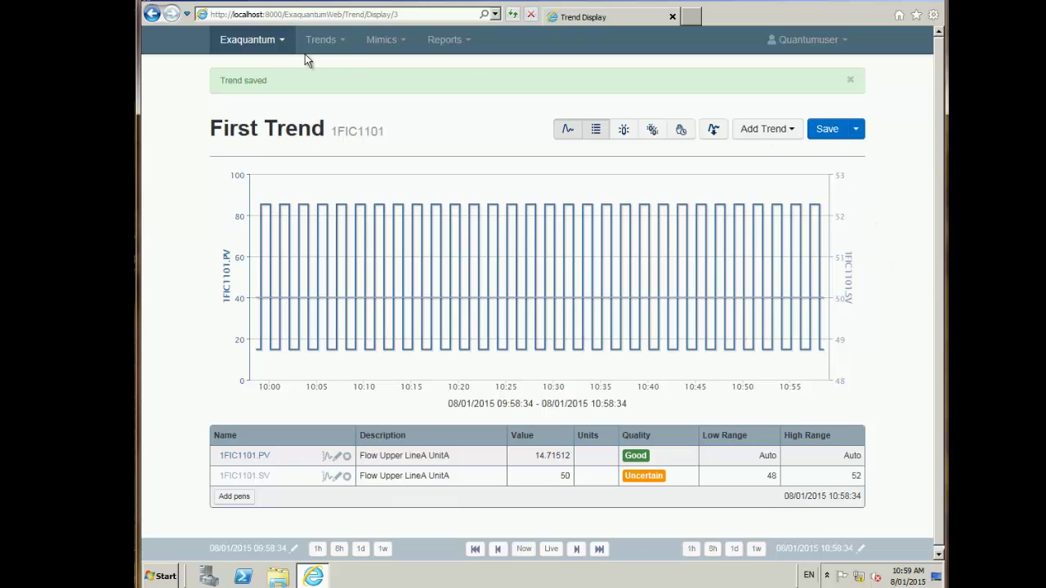
# Step: Return to the Trends List, then tick and clear the First Trend and select-all checkboxes
pyautogui.click(327, 40)
pyautogui.click(337, 152)
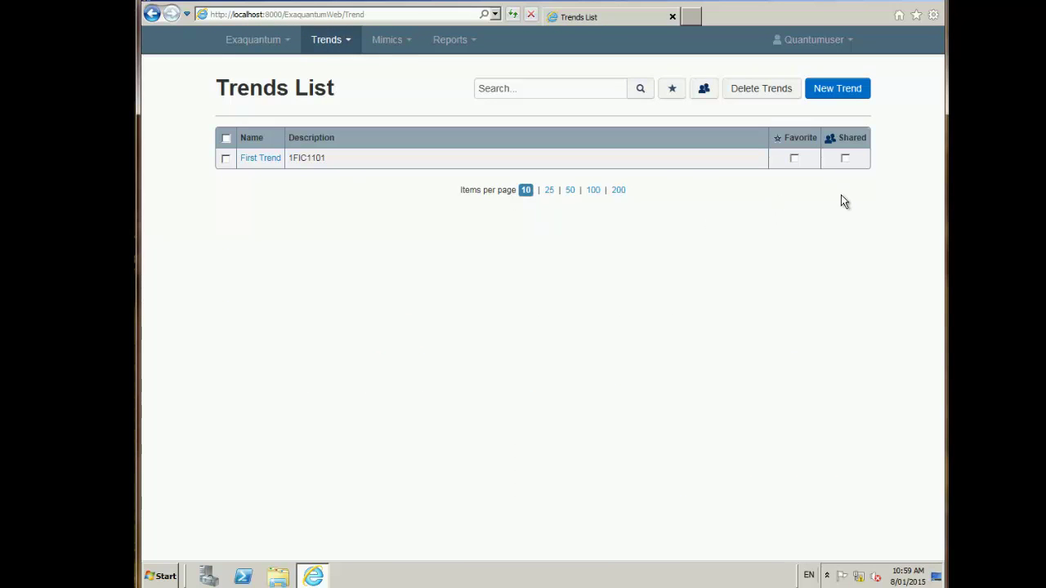
pyautogui.click(226, 139)
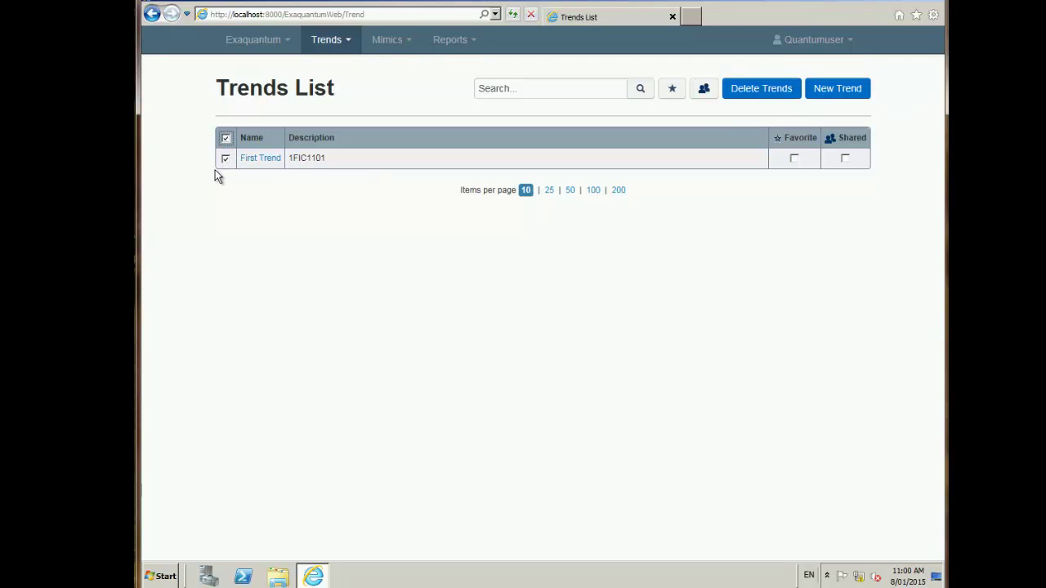
pyautogui.click(226, 139)
pyautogui.click(227, 160)
pyautogui.click(228, 160)
pyautogui.click(226, 138)
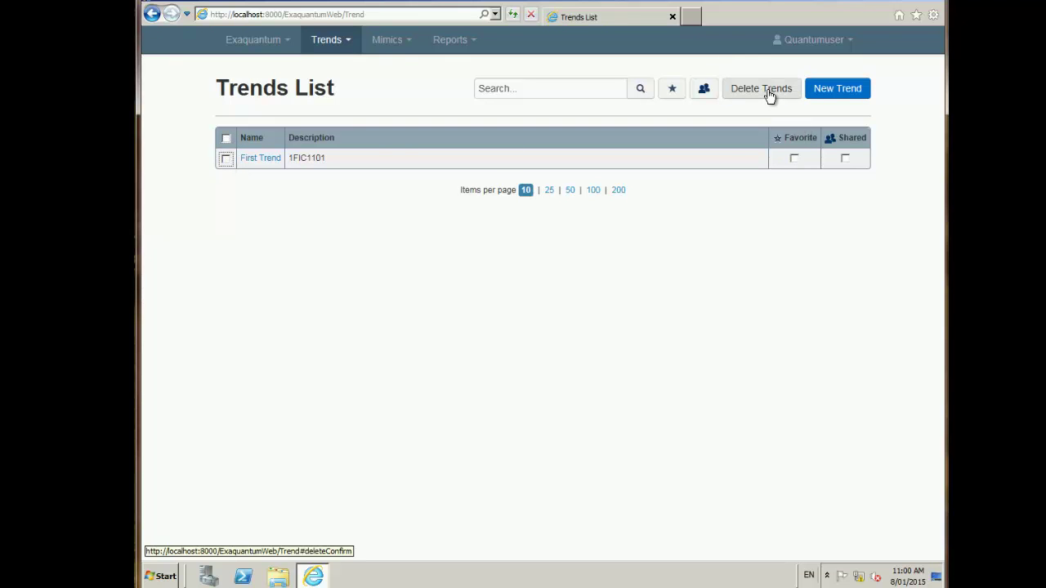